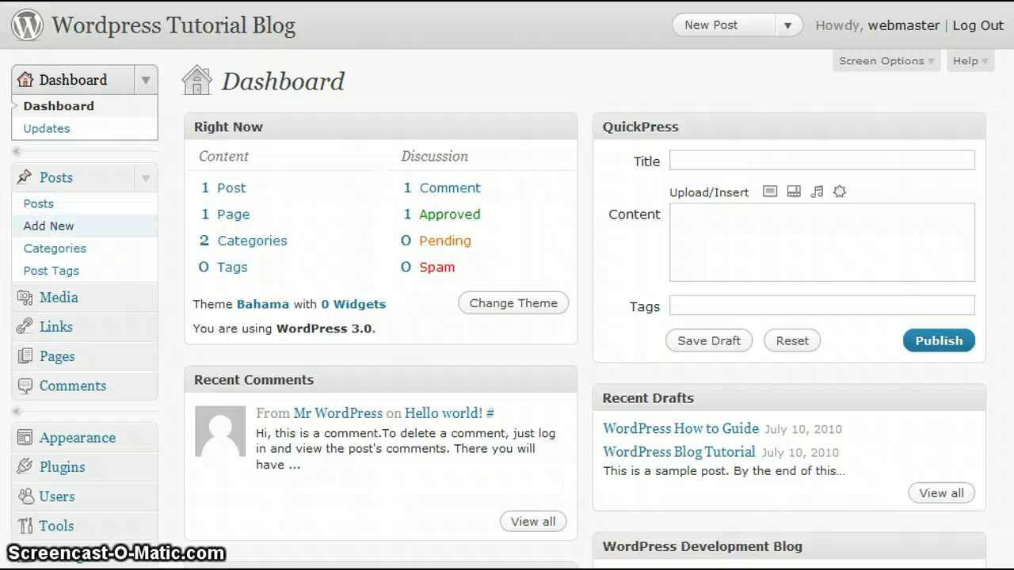
Start a new post and title it "Wordpress Blog How To Guide".
{"action": "left_click", "coordinate": [65, 225]}
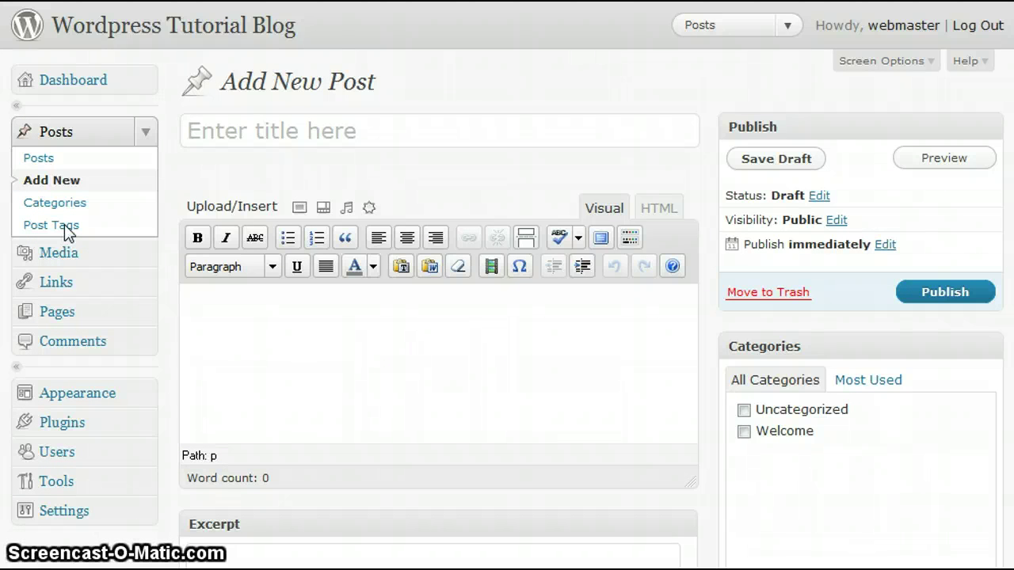
{"action": "left_click", "coordinate": [356, 142]}
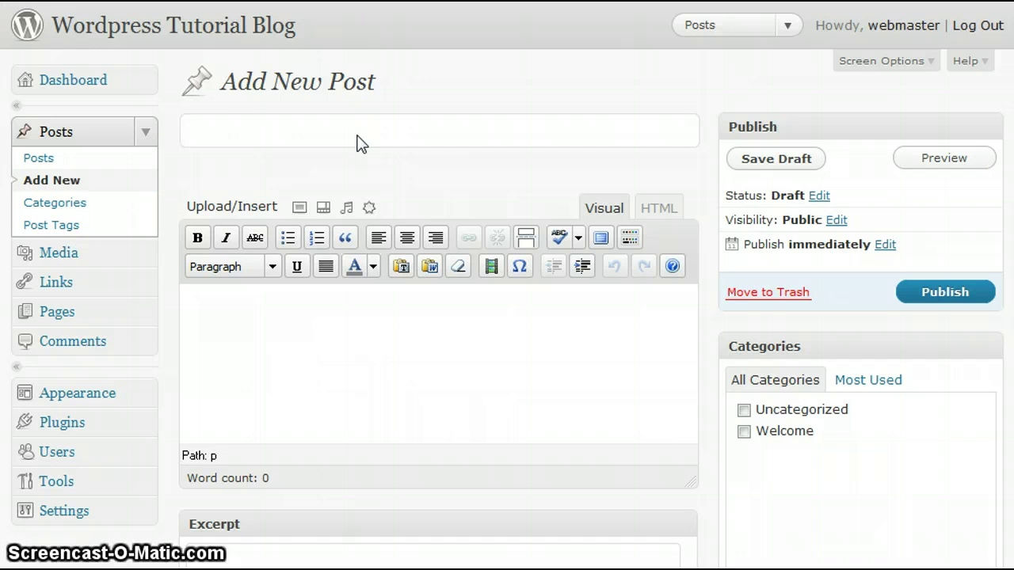
{"action": "type", "text": "Wordpress "}
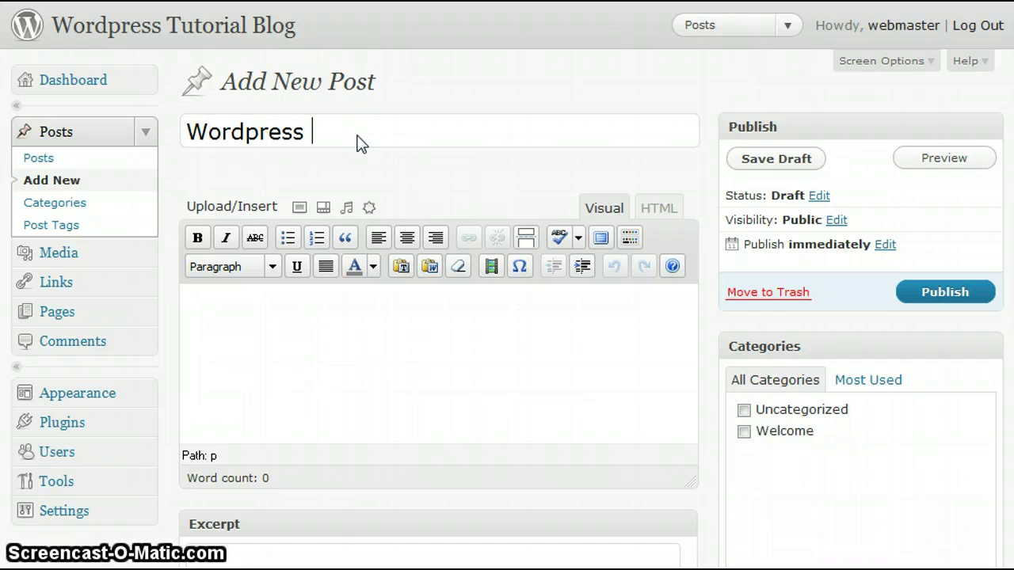
{"action": "type", "text": "Blog How "}
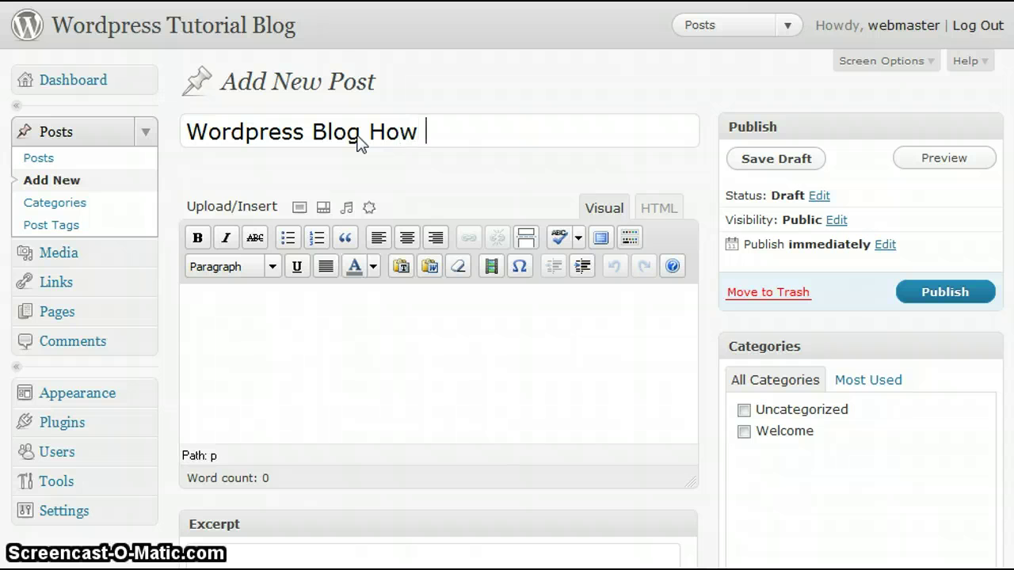
{"action": "type", "text": "To Guidwe"}
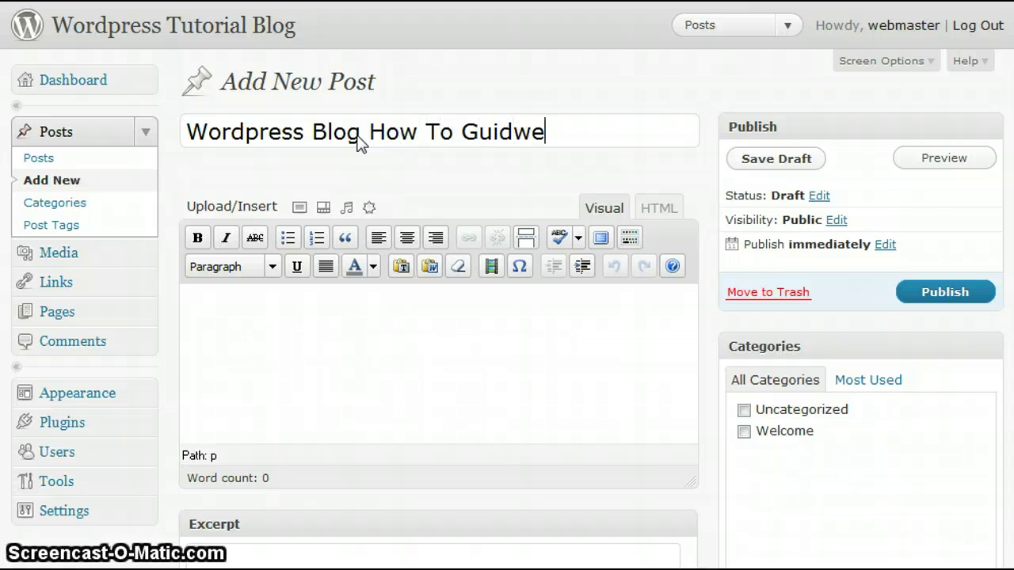
{"action": "type", "text": "\\"}
{"action": "key", "text": "BackSpace"}
{"action": "key", "text": "BackSpace"}
{"action": "key", "text": "BackSpace"}
{"action": "type", "text": "e"}
Write "This is a sample post." as the first line of the post body, followed by an empty line.
{"action": "left_click", "coordinate": [287, 314]}
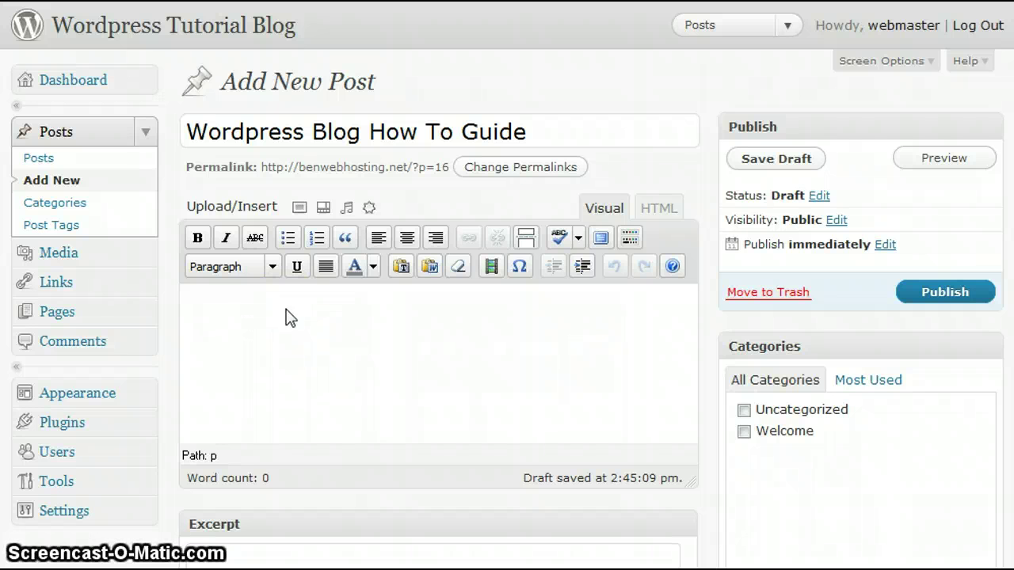
{"action": "left_click", "coordinate": [284, 303]}
{"action": "type", "text": "This is a "}
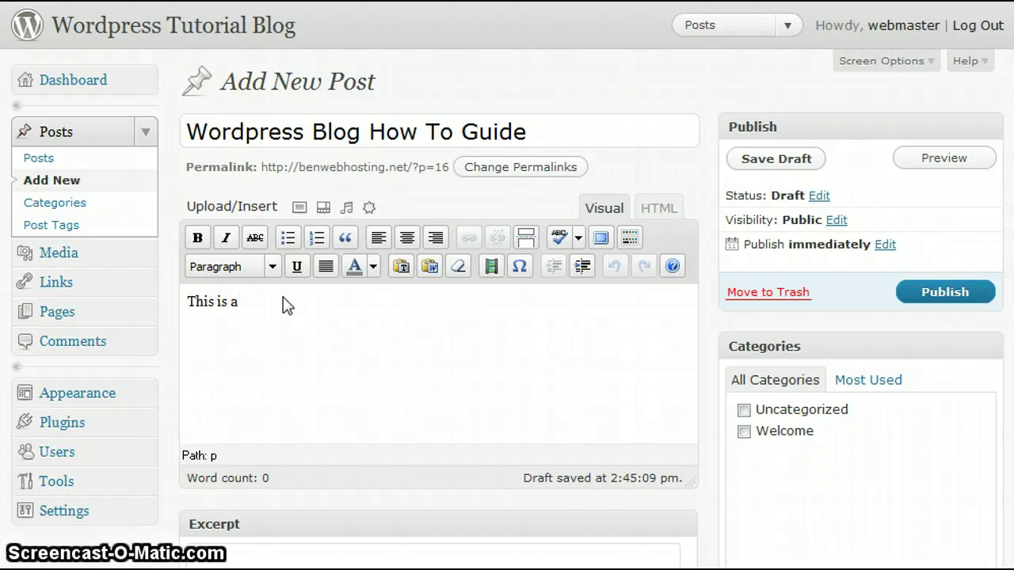
{"action": "type", "text": "sample post."}
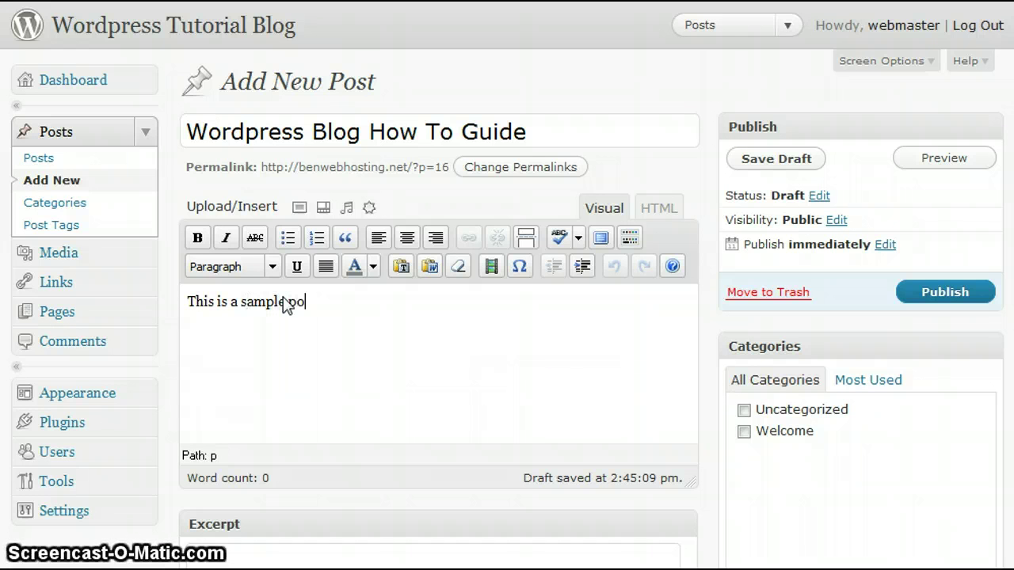
{"action": "key", "text": "Return"}
{"action": "key", "text": "Return"}
Add the paragraph "By the end of this session you will be a wordpress expert!" to the post body.
{"action": "type", "text": "By"}
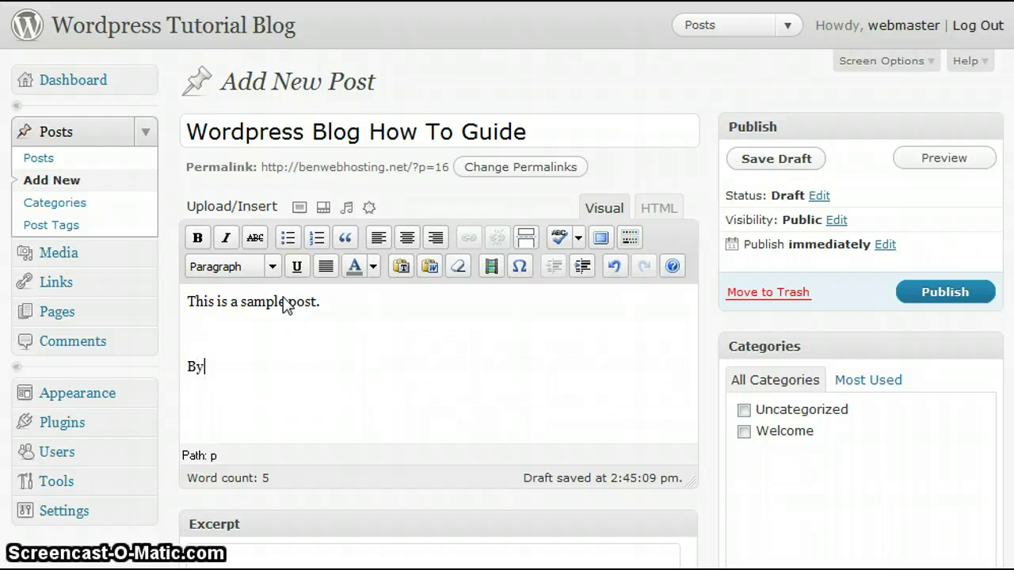
{"action": "type", "text": " the end of"}
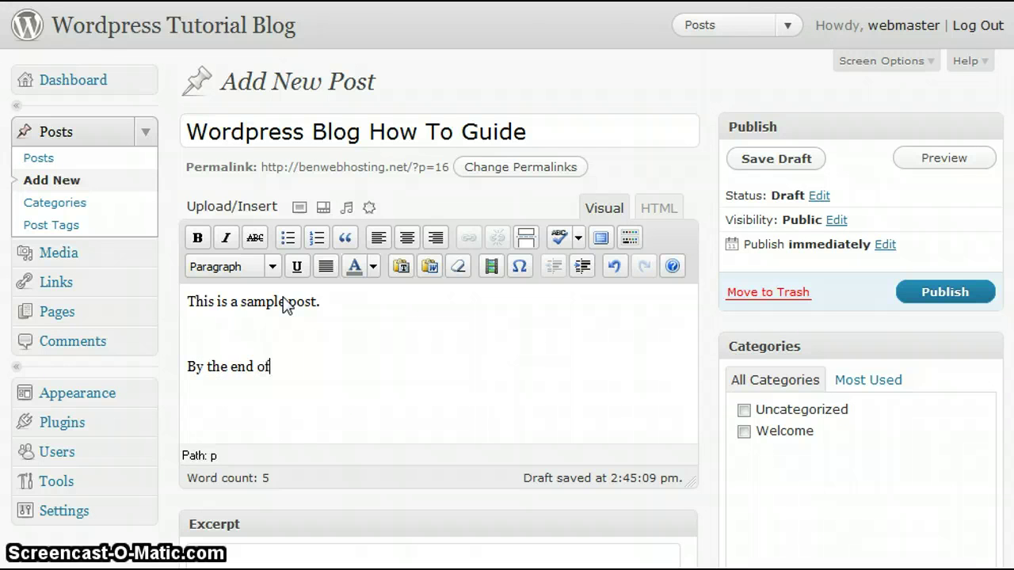
{"action": "type", "text": " this sessi"}
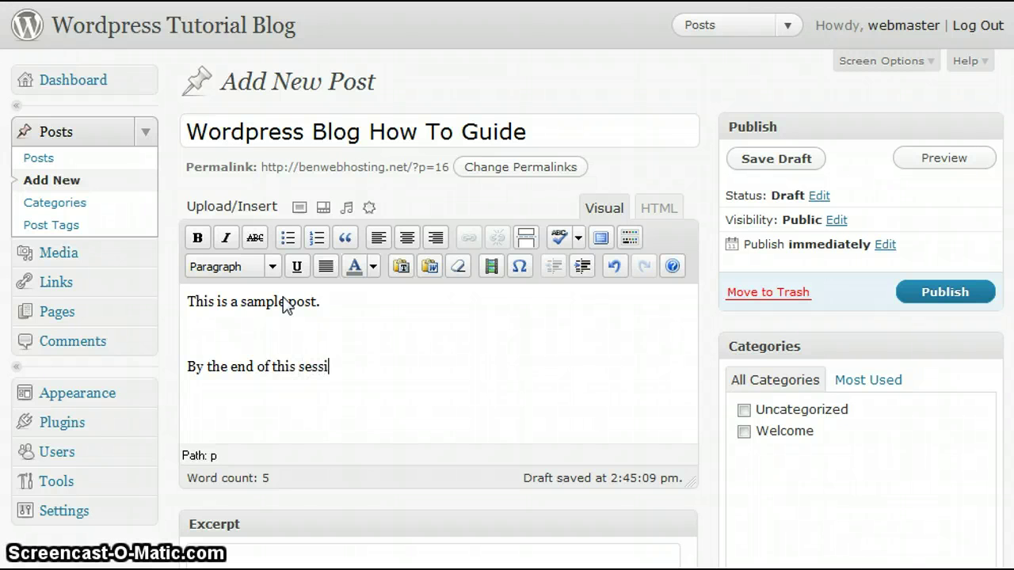
{"action": "type", "text": "on you b"}
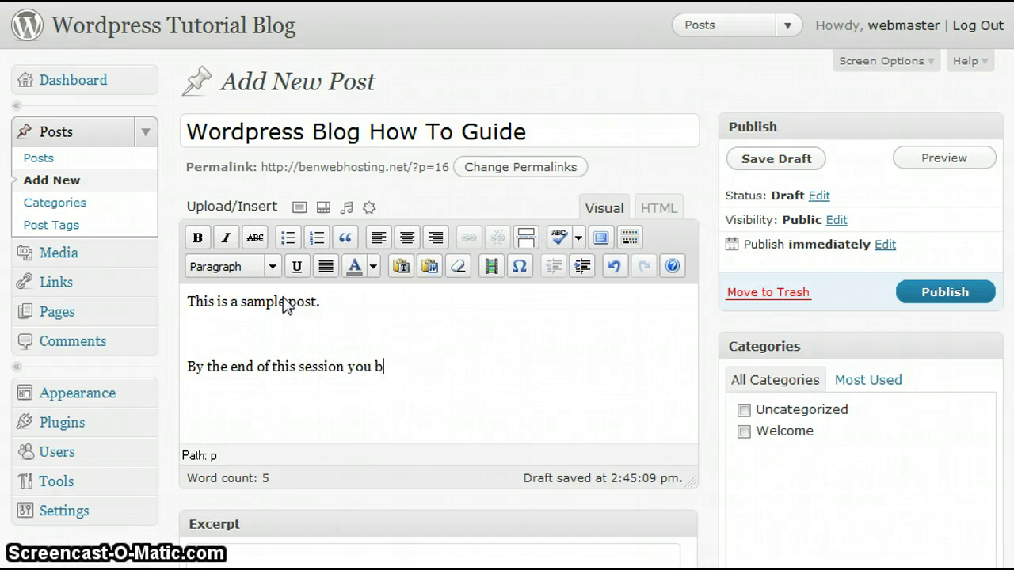
{"action": "key", "text": "BackSpace"}
{"action": "type", "text": "wil"}
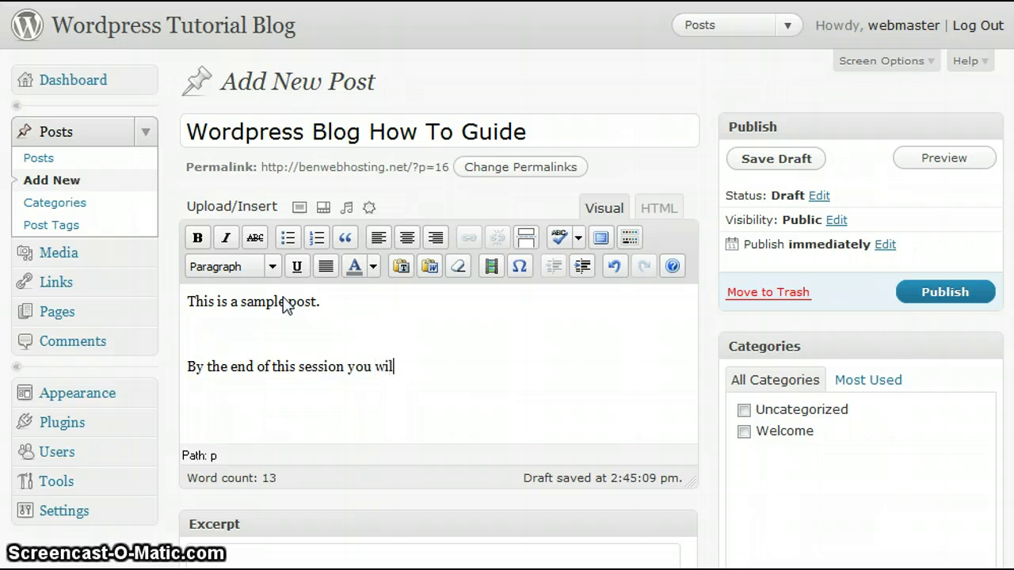
{"action": "type", "text": "l be a "}
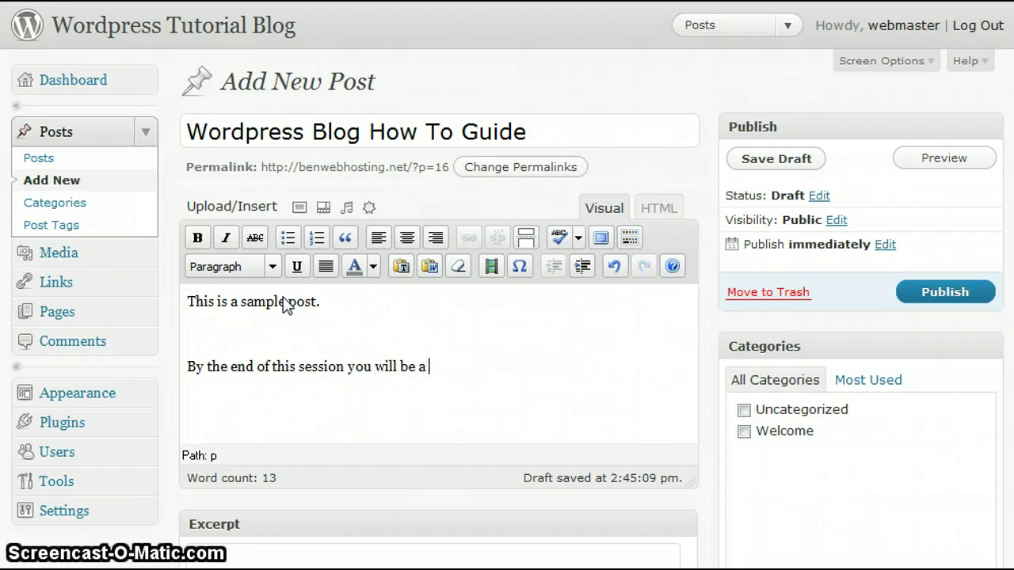
{"action": "type", "text": "wordpress "}
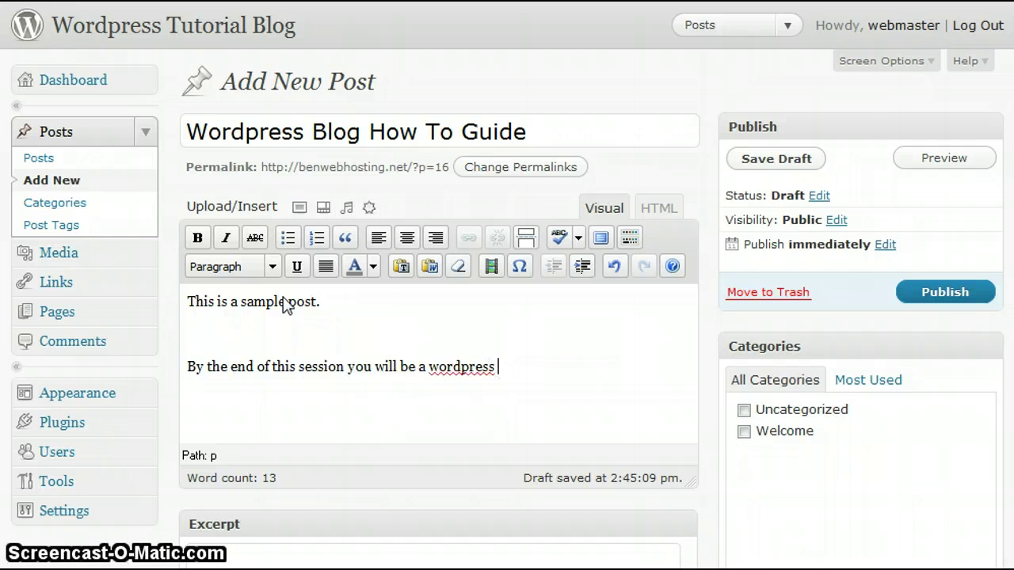
{"action": "type", "text": "expert!"}
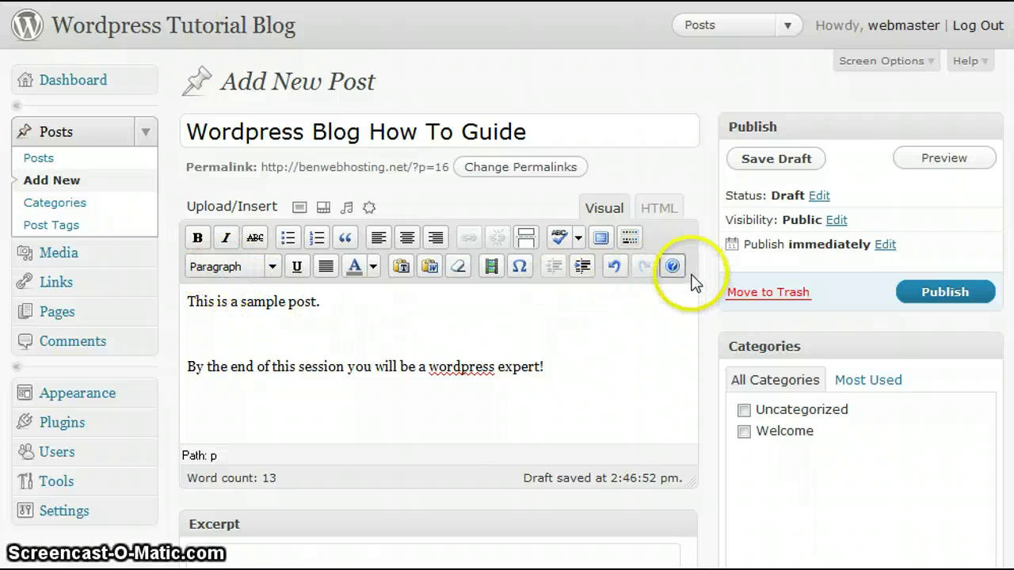
{"action": "left_click", "coordinate": [630, 239]}
{"action": "left_click", "coordinate": [630, 239]}
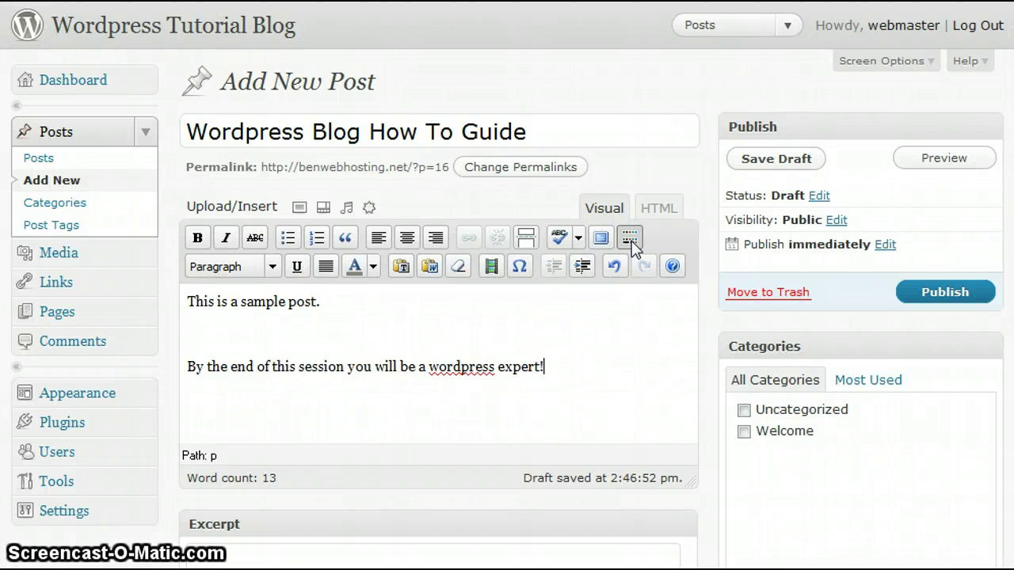
{"action": "left_click", "coordinate": [272, 267]}
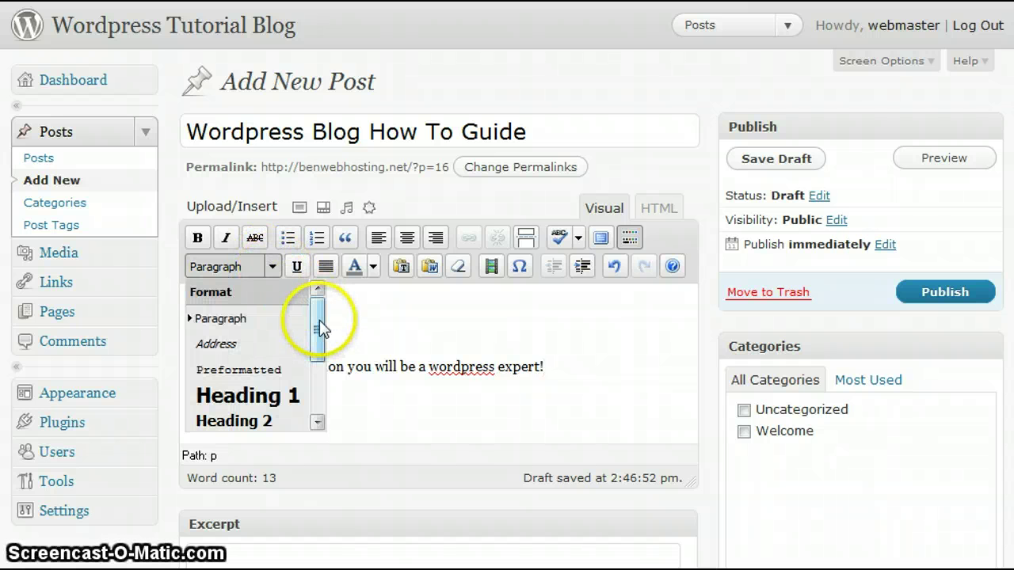
{"action": "left_click_drag", "start_coordinate": [316, 320], "coordinate": [307, 381]}
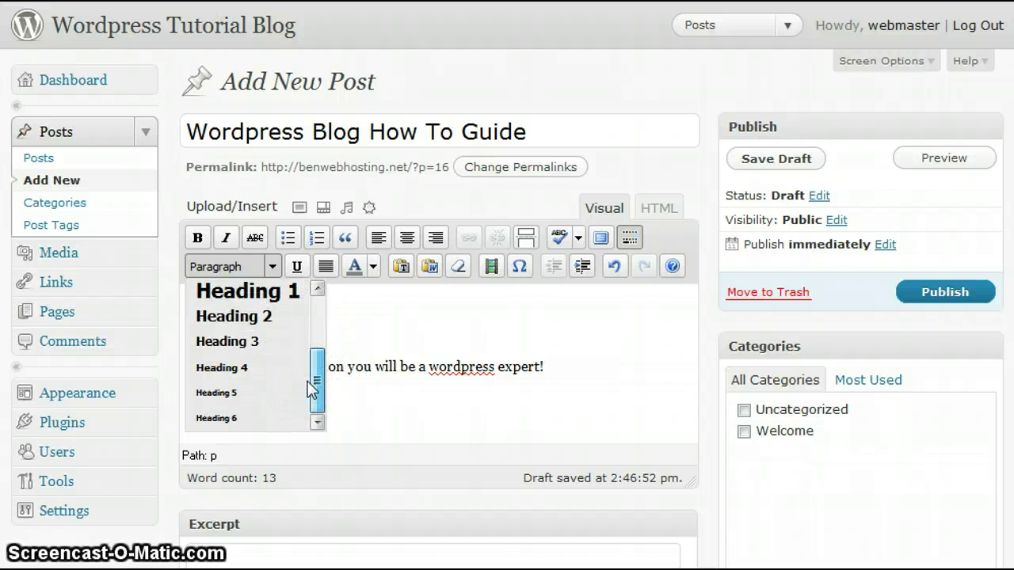
{"action": "left_click_drag", "start_coordinate": [308, 381], "coordinate": [320, 311]}
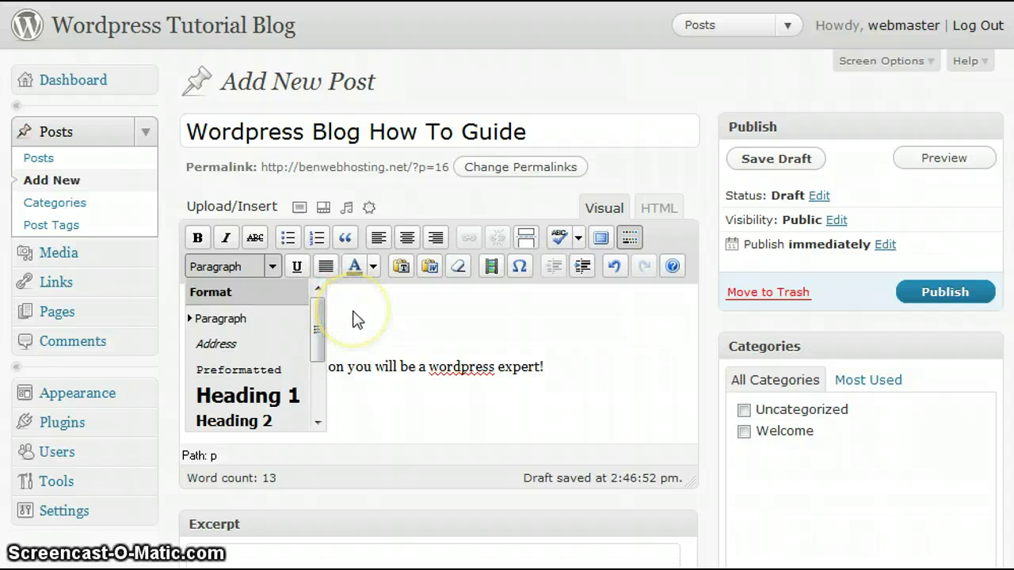
Format the line "This is a sample post." as Heading 1.
{"action": "left_click_drag", "start_coordinate": [337, 311], "coordinate": [188, 310]}
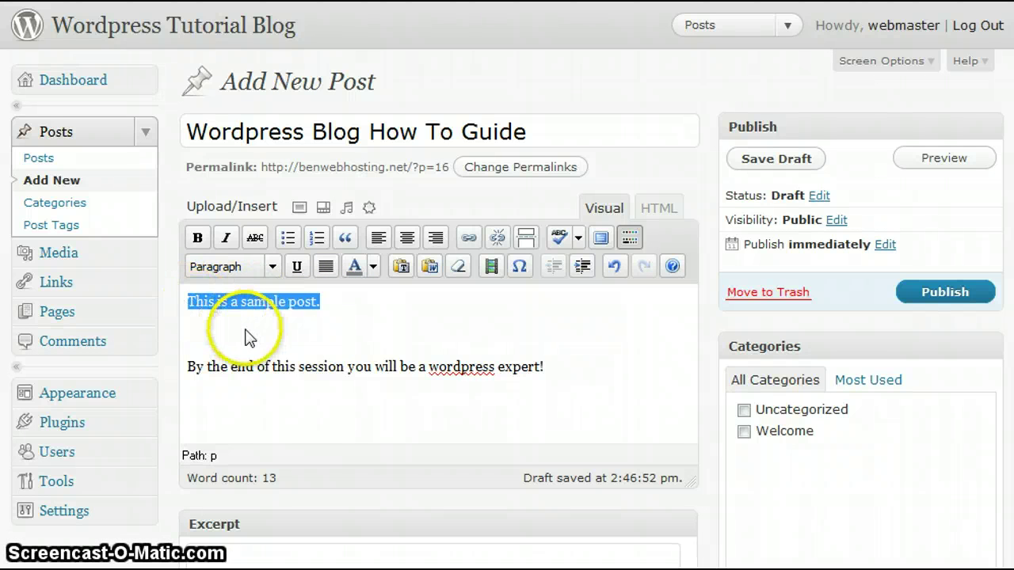
{"action": "left_click", "coordinate": [272, 267]}
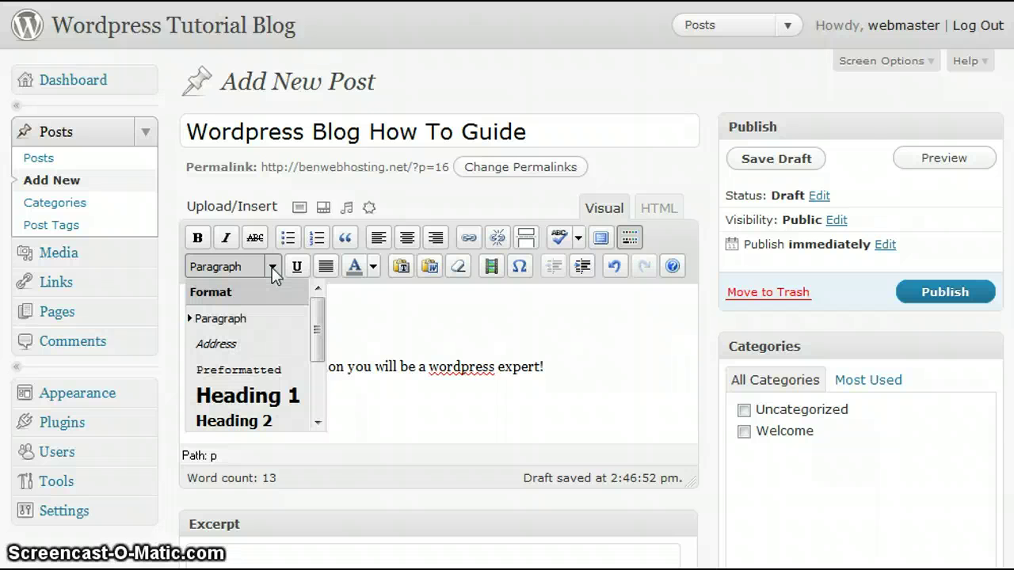
{"action": "left_click", "coordinate": [252, 400]}
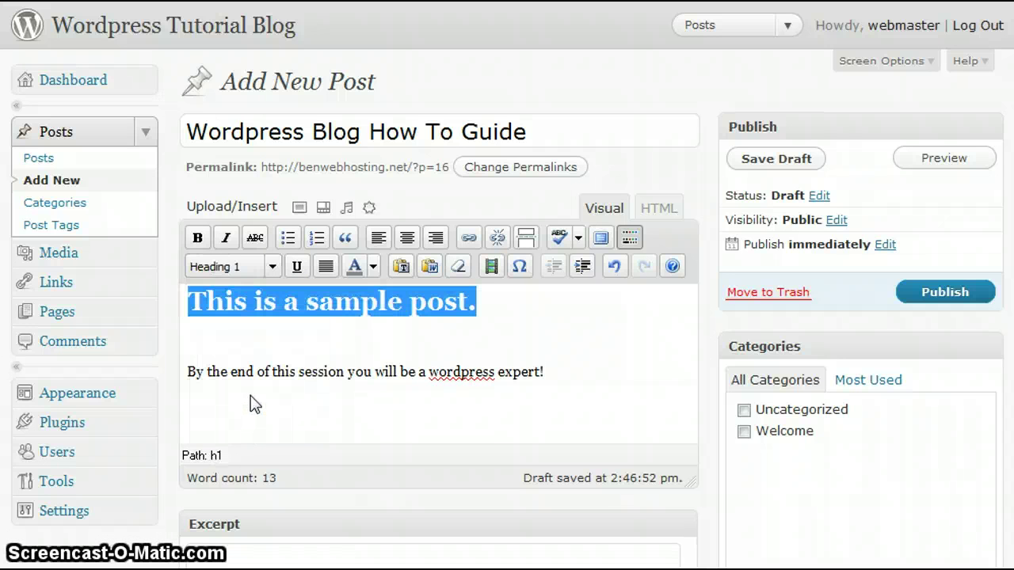
{"action": "left_click", "coordinate": [250, 340]}
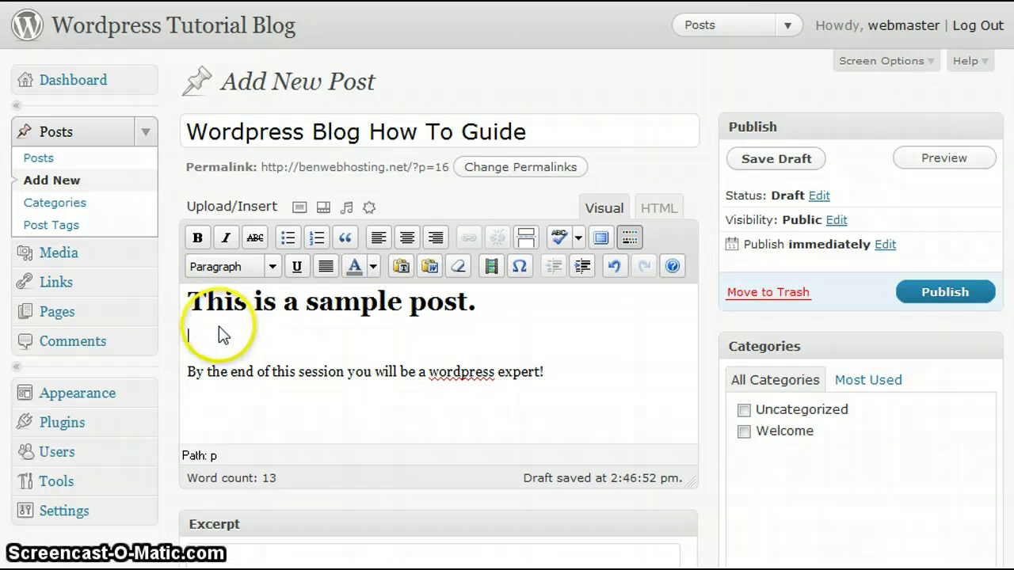
{"action": "left_click_drag", "start_coordinate": [199, 374], "coordinate": [495, 385]}
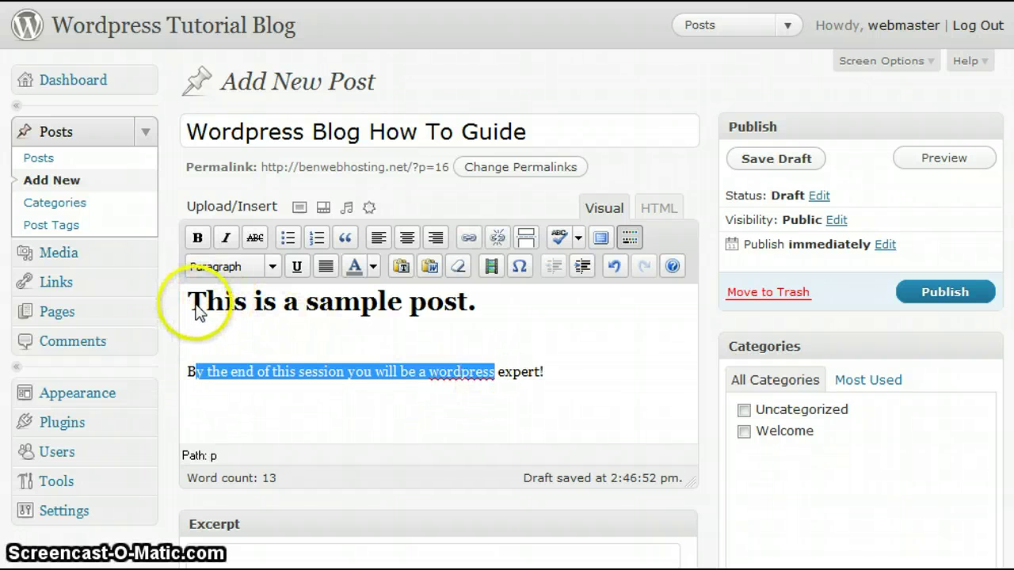
Make the heading "This is a sample post." red, bold and centred.
{"action": "left_click_drag", "start_coordinate": [189, 303], "coordinate": [507, 317]}
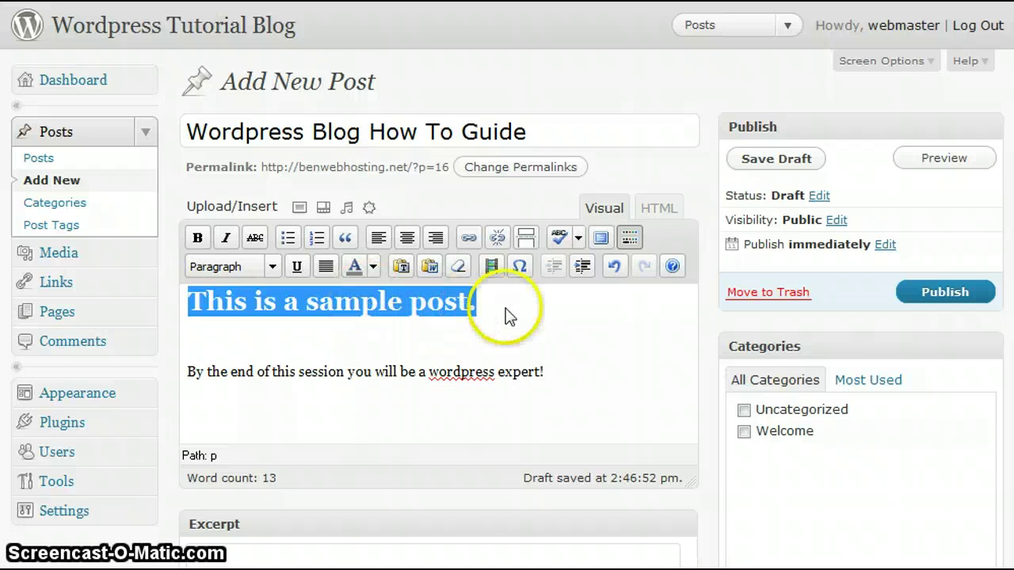
{"action": "left_click", "coordinate": [370, 267]}
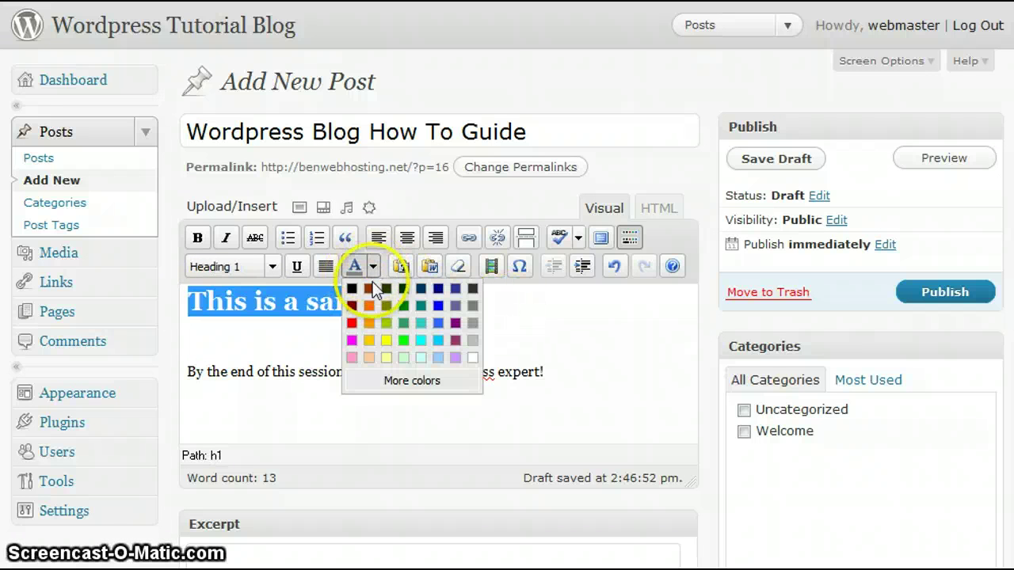
{"action": "left_click", "coordinate": [352, 325]}
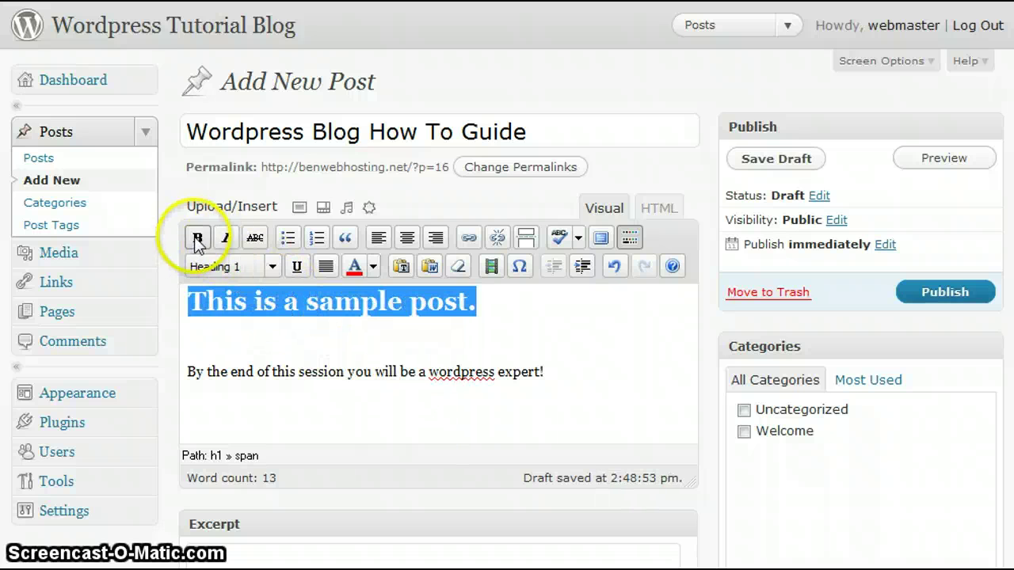
{"action": "left_click", "coordinate": [198, 238]}
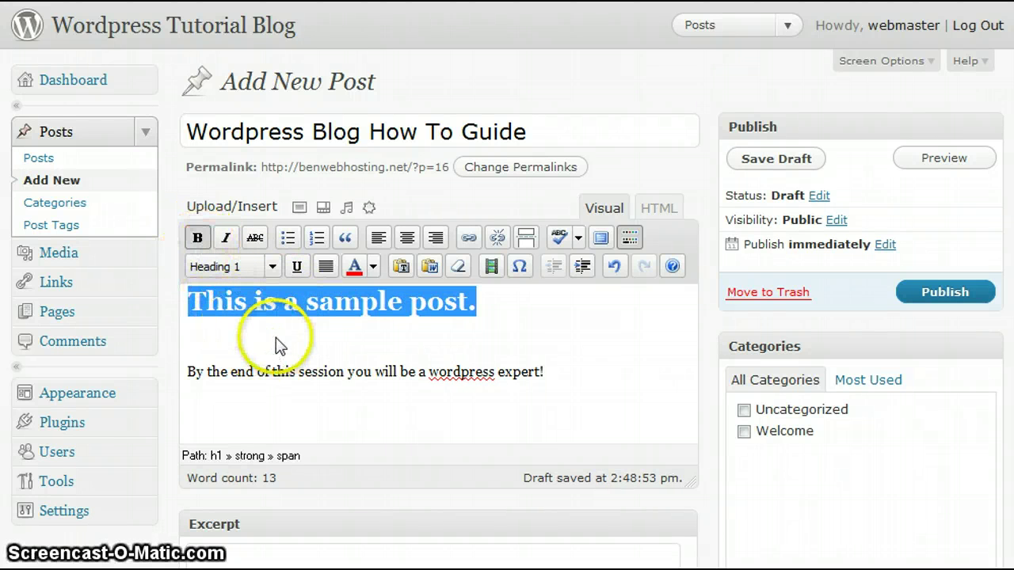
{"action": "left_click", "coordinate": [412, 240]}
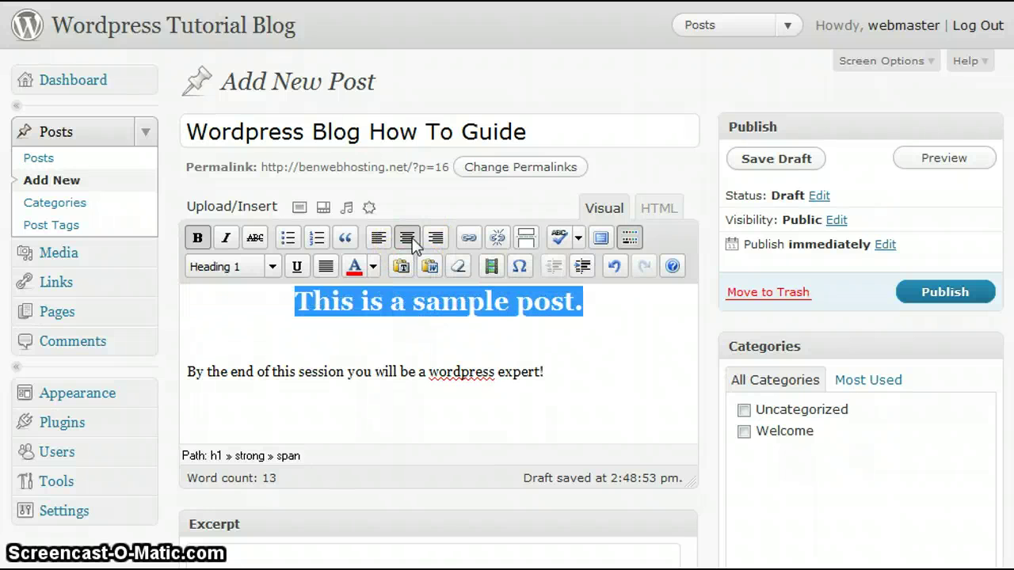
{"action": "left_click", "coordinate": [380, 350]}
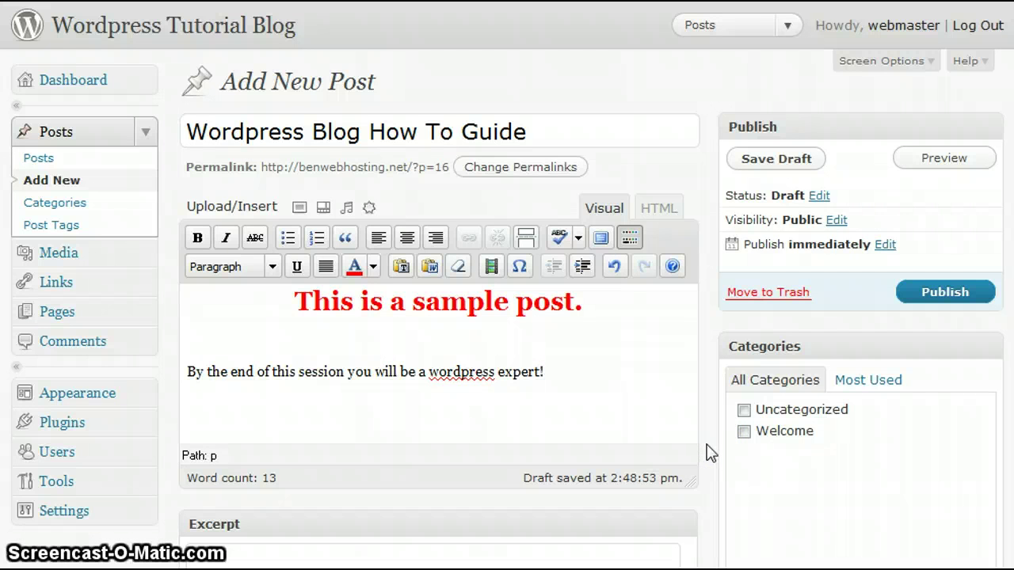
Switch the post's Allow comments option off and back on in the discussion settings.
{"action": "scroll", "coordinate": [710, 453], "scroll_direction": "down", "scroll_amount": 8}
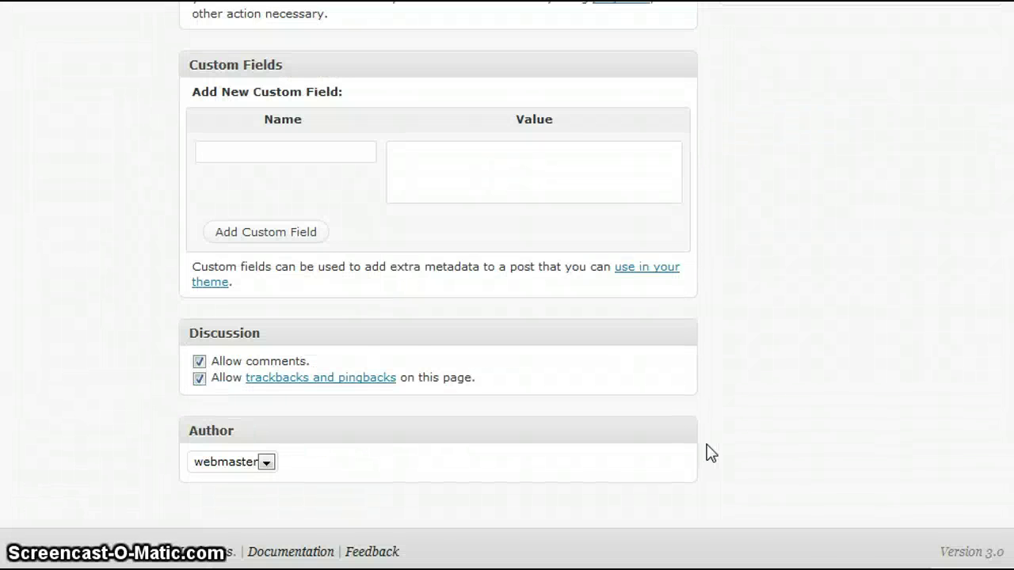
{"action": "left_click", "coordinate": [200, 362]}
{"action": "left_click", "coordinate": [200, 362]}
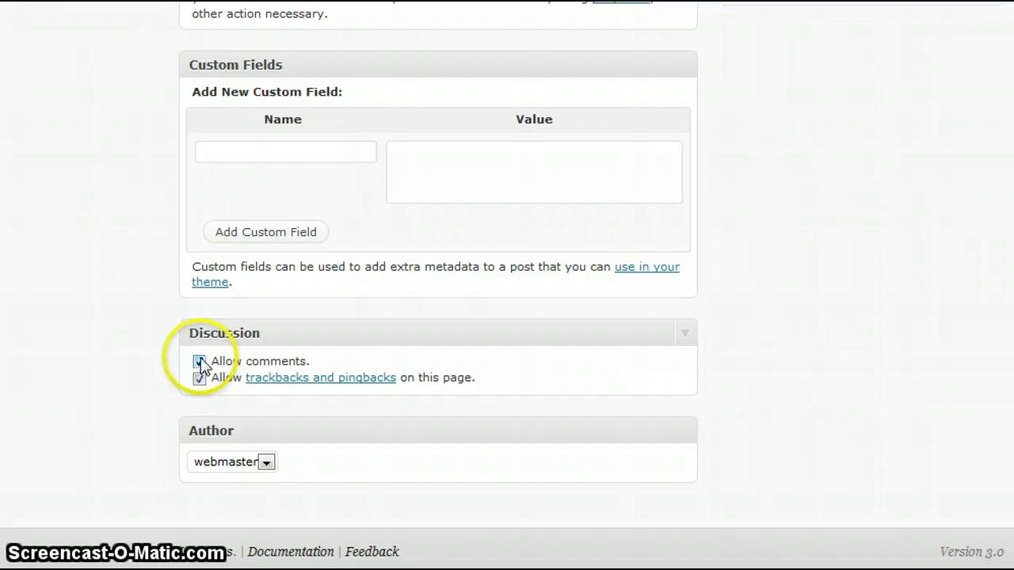
{"action": "left_click", "coordinate": [200, 362]}
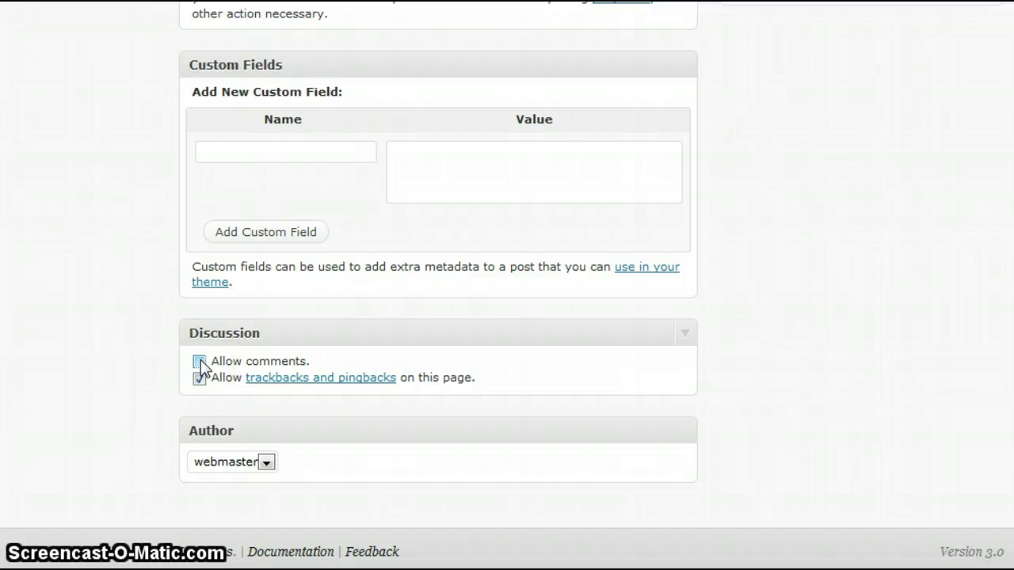
{"action": "left_click", "coordinate": [199, 362]}
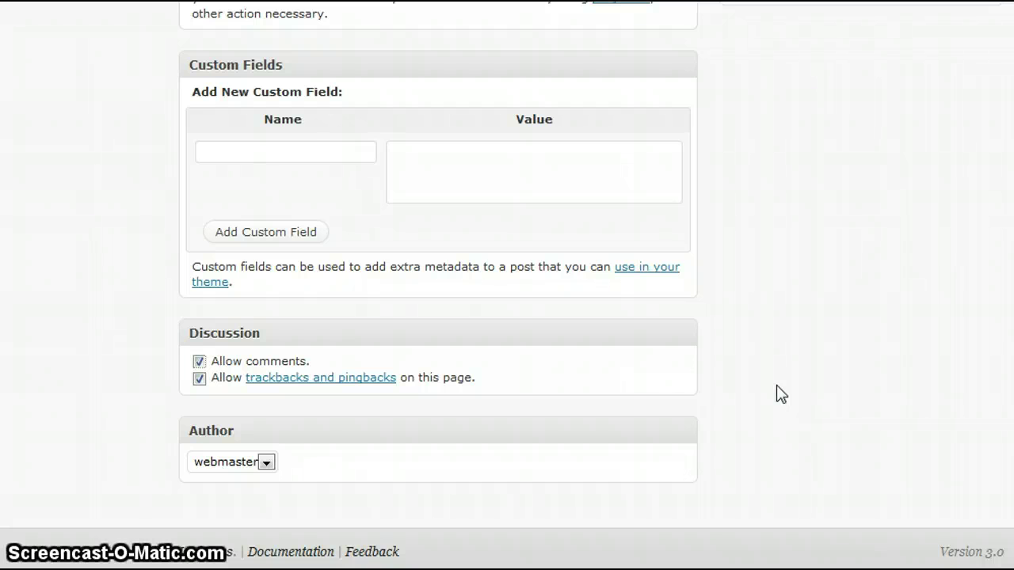
Assign the post to the Welcome category and publish it.
{"action": "scroll", "coordinate": [777, 386], "scroll_direction": "up", "scroll_amount": 10}
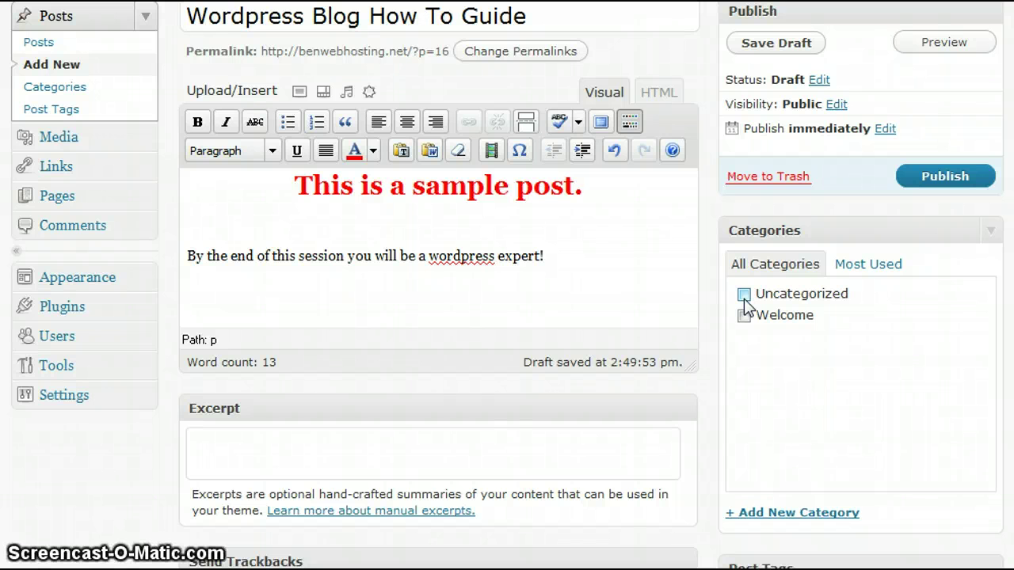
{"action": "left_click", "coordinate": [744, 315]}
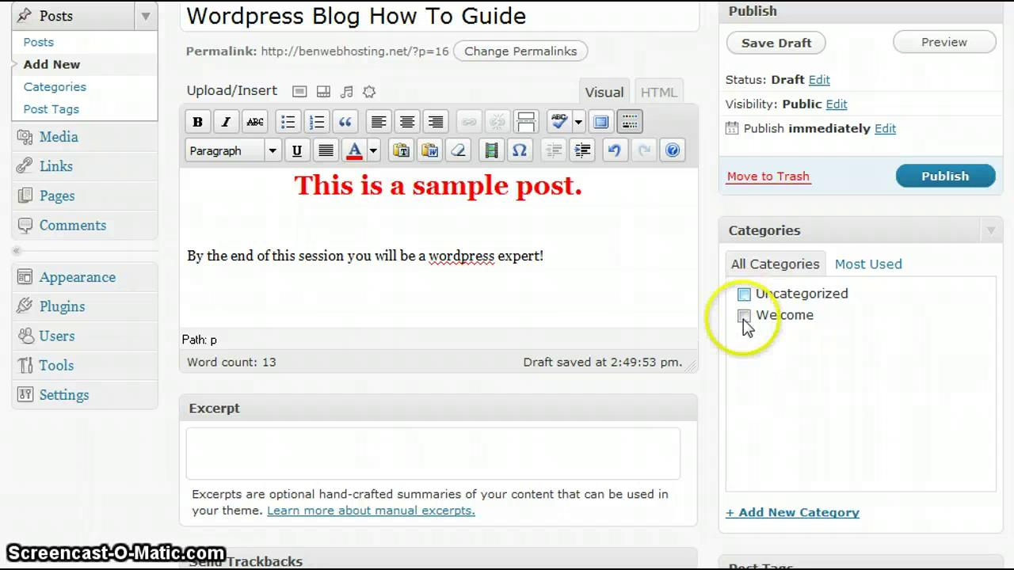
{"action": "left_click", "coordinate": [776, 375]}
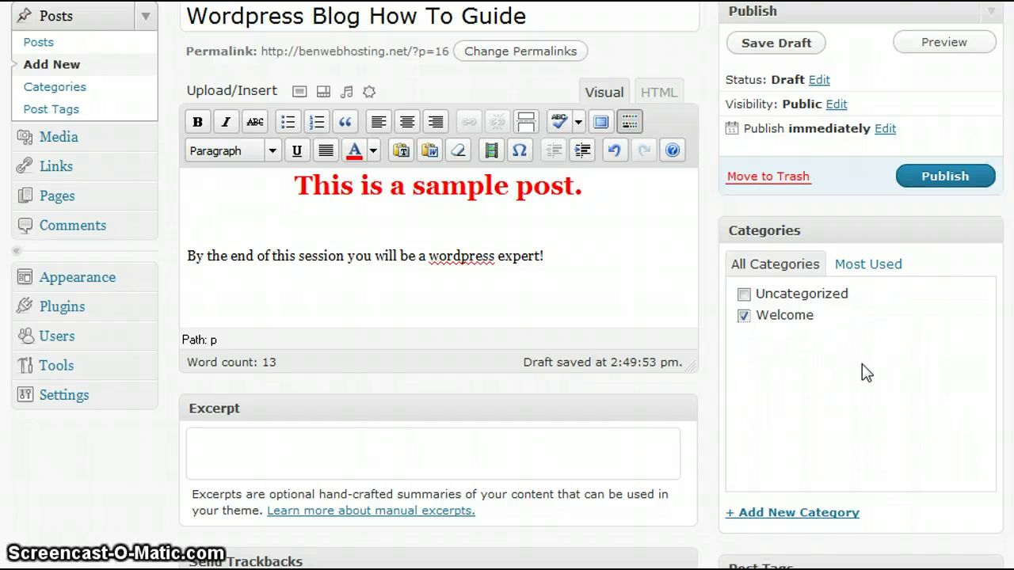
{"action": "key", "text": "Return"}
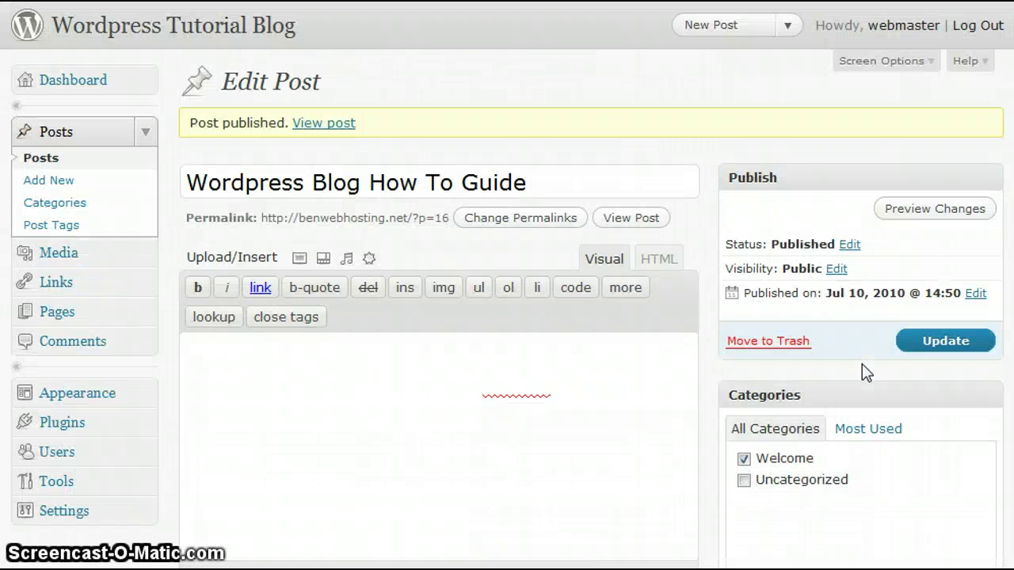
Open the published post on the blog and check how its "This is a sample post." heading is displayed.
{"action": "left_click", "coordinate": [427, 137]}
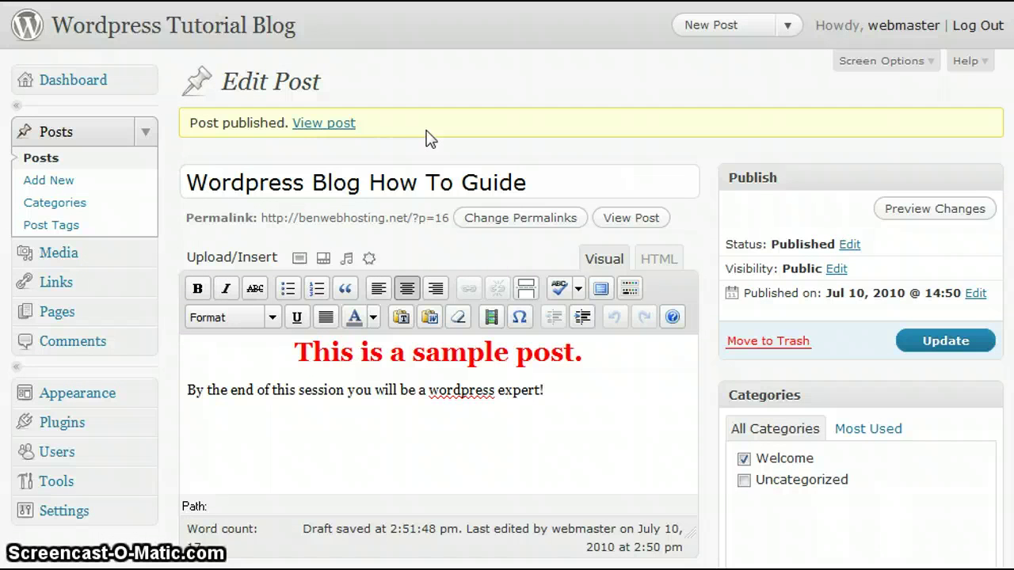
{"action": "left_click", "coordinate": [332, 132]}
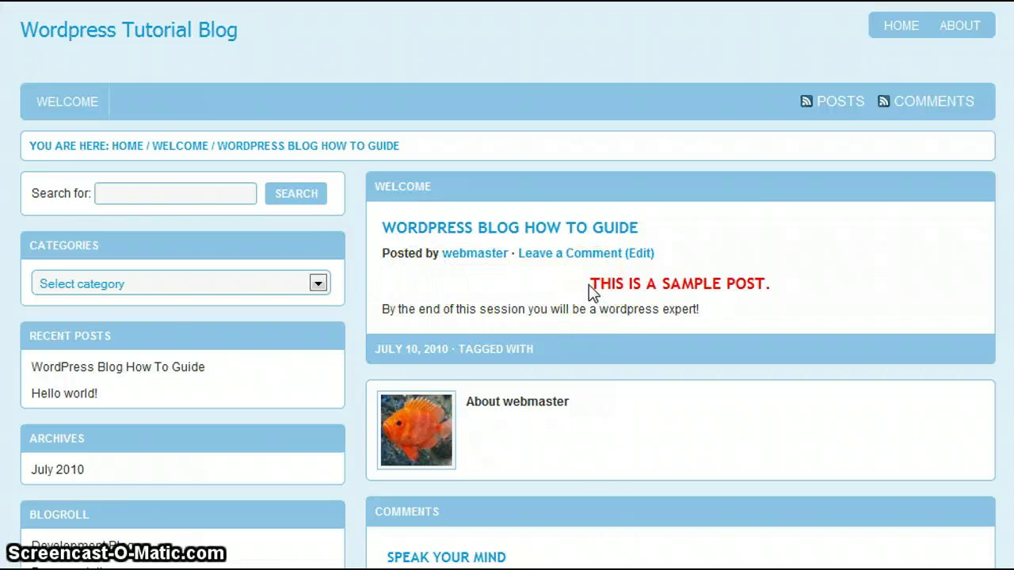
{"action": "left_click_drag", "start_coordinate": [589, 284], "coordinate": [785, 289]}
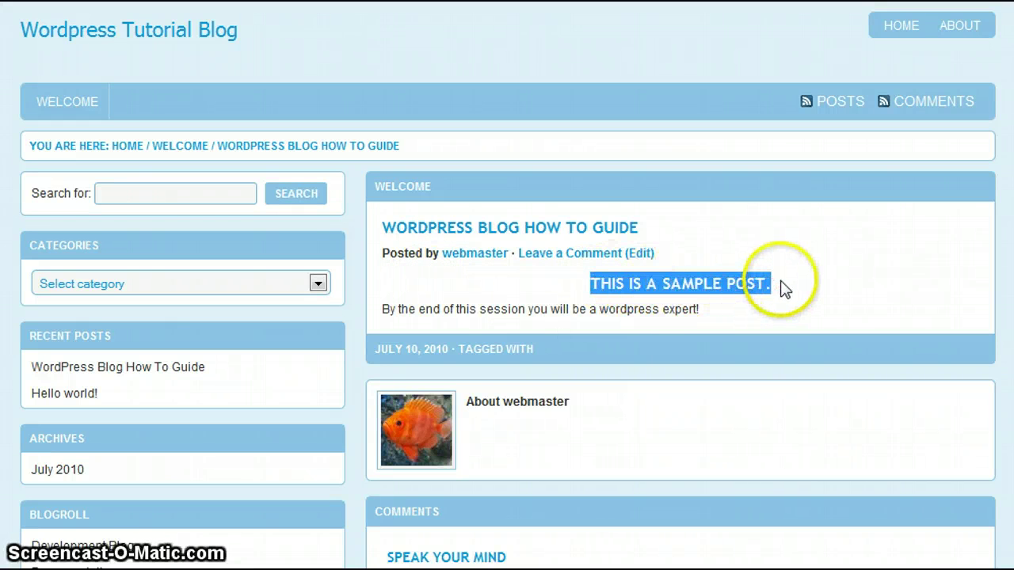
{"action": "left_click", "coordinate": [565, 287]}
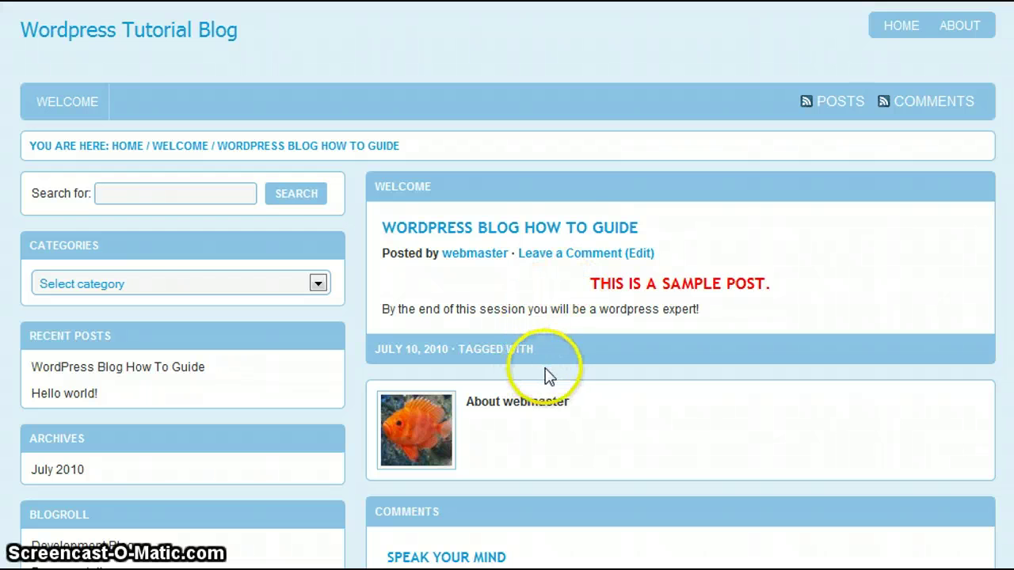
Examine the comments section and its comment form below the published post.
{"action": "scroll", "coordinate": [589, 403], "scroll_direction": "down", "scroll_amount": 3}
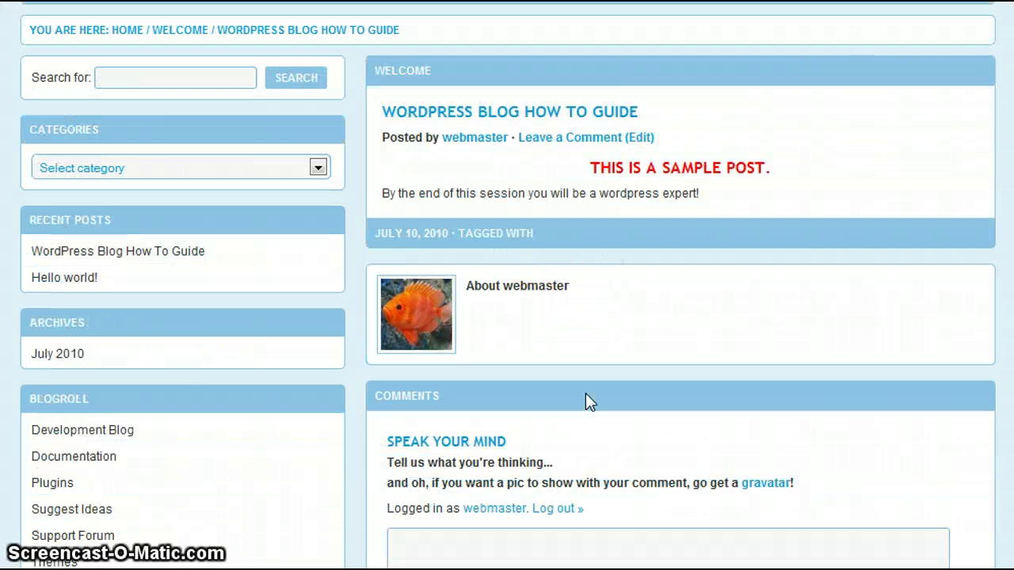
{"action": "scroll", "coordinate": [585, 394], "scroll_direction": "down", "scroll_amount": 6}
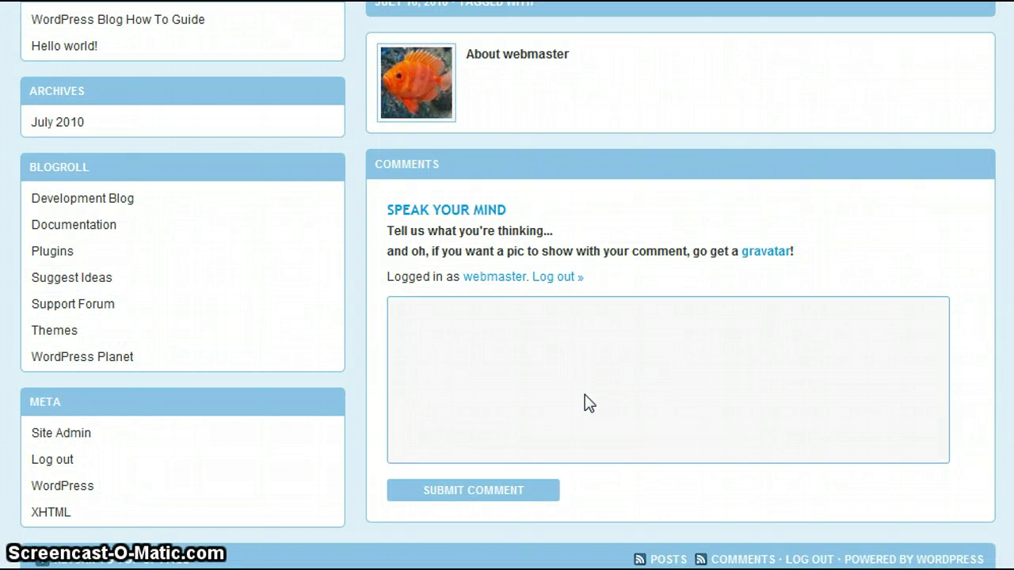
{"action": "left_click", "coordinate": [589, 390]}
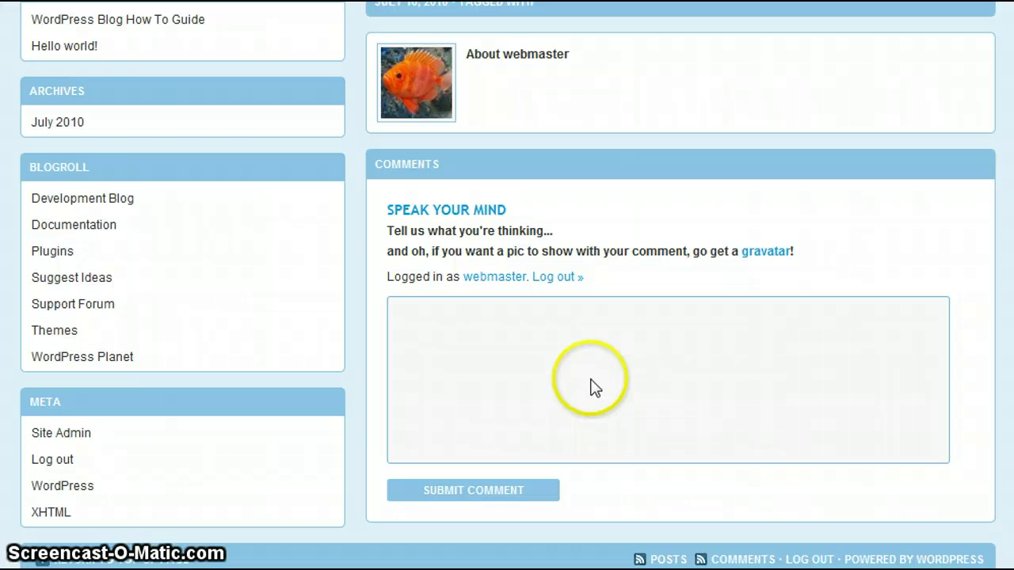
{"action": "mouse_move", "coordinate": [590, 380]}
{"action": "left_mouse_down"}
{"action": "mouse_move", "coordinate": [524, 364]}
{"action": "mouse_move", "coordinate": [481, 328]}
{"action": "mouse_move", "coordinate": [417, 324]}
{"action": "mouse_move", "coordinate": [411, 312]}
{"action": "left_mouse_up"}
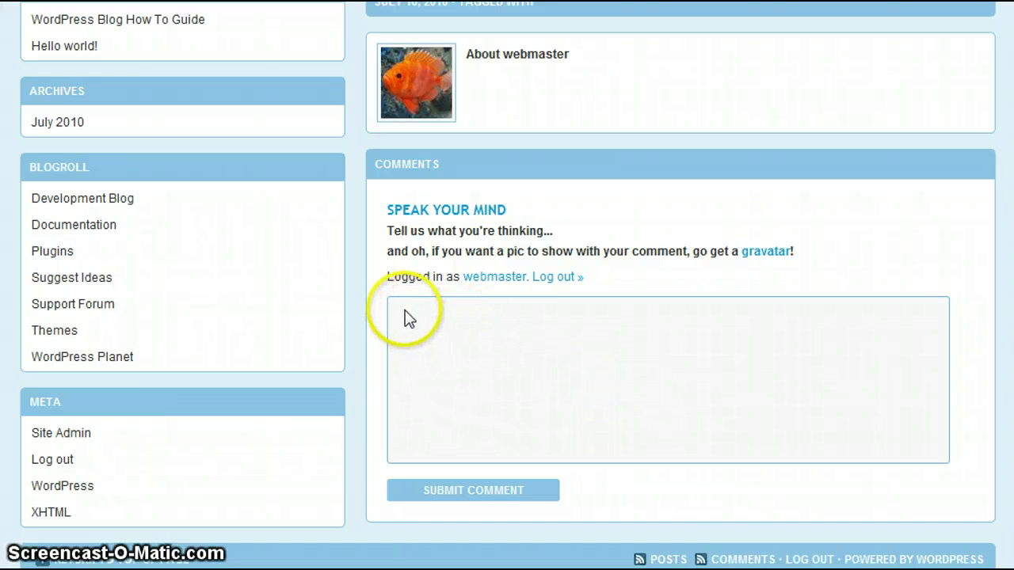
{"action": "scroll", "coordinate": [515, 270], "scroll_direction": "up", "scroll_amount": 3}
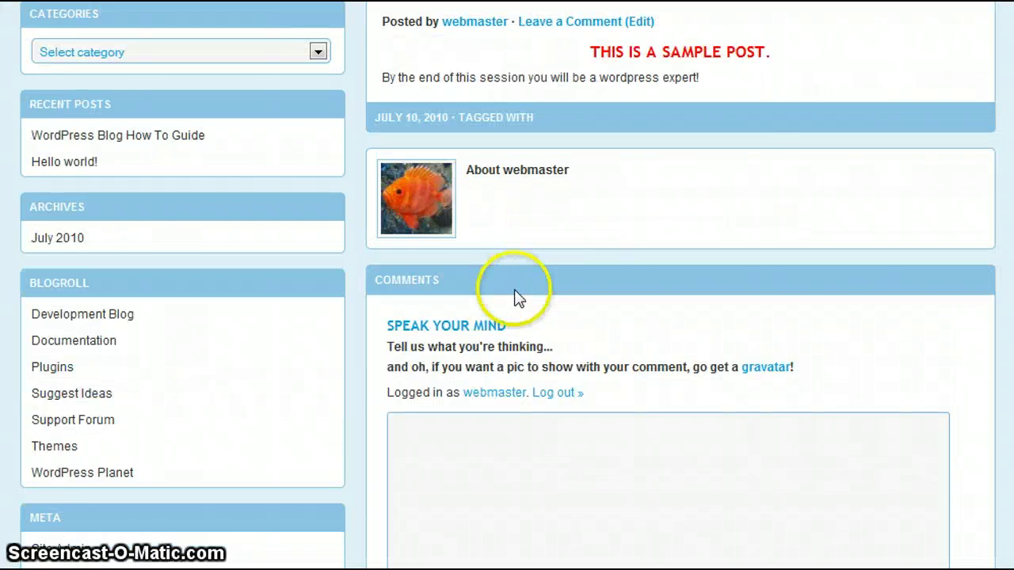
{"action": "scroll", "coordinate": [516, 297], "scroll_direction": "down", "scroll_amount": 3}
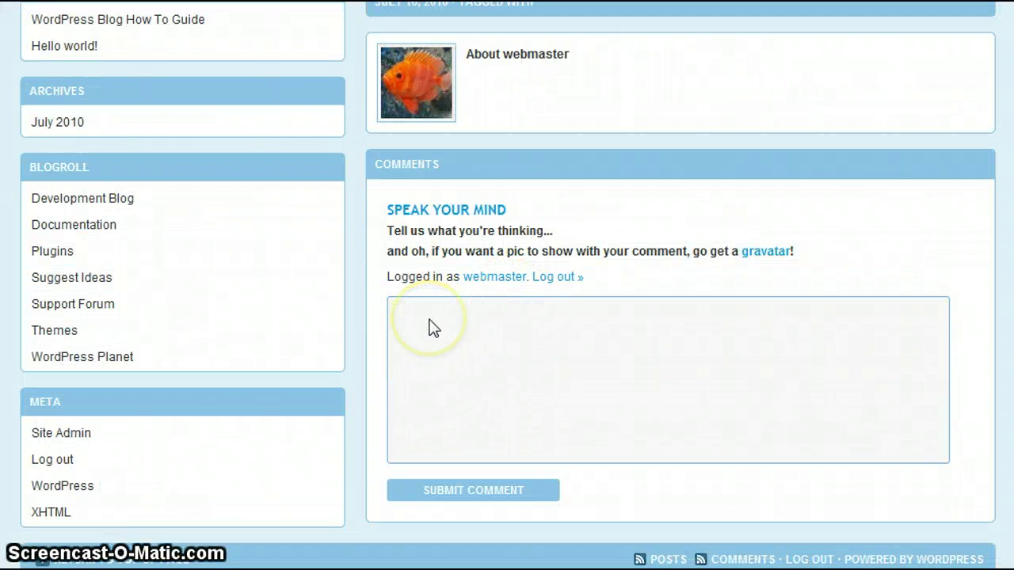
Submit the comment "This is a comment." on the published post and review it on the page.
{"action": "left_click", "coordinate": [435, 317]}
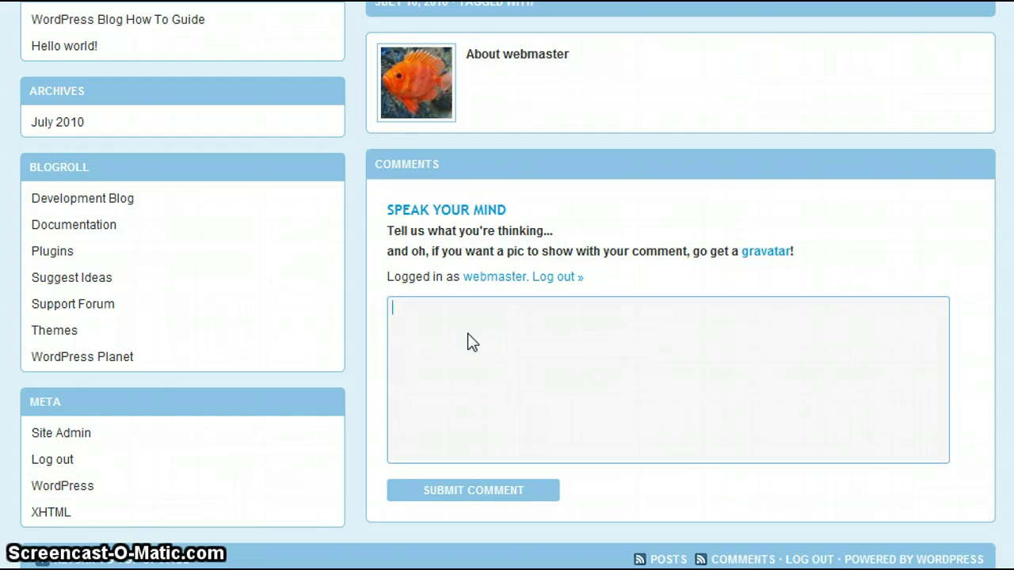
{"action": "type", "text": "T"}
{"action": "type", "text": "h"}
{"action": "key", "text": "BackSpace"}
{"action": "type", "text": "his is a comment."}
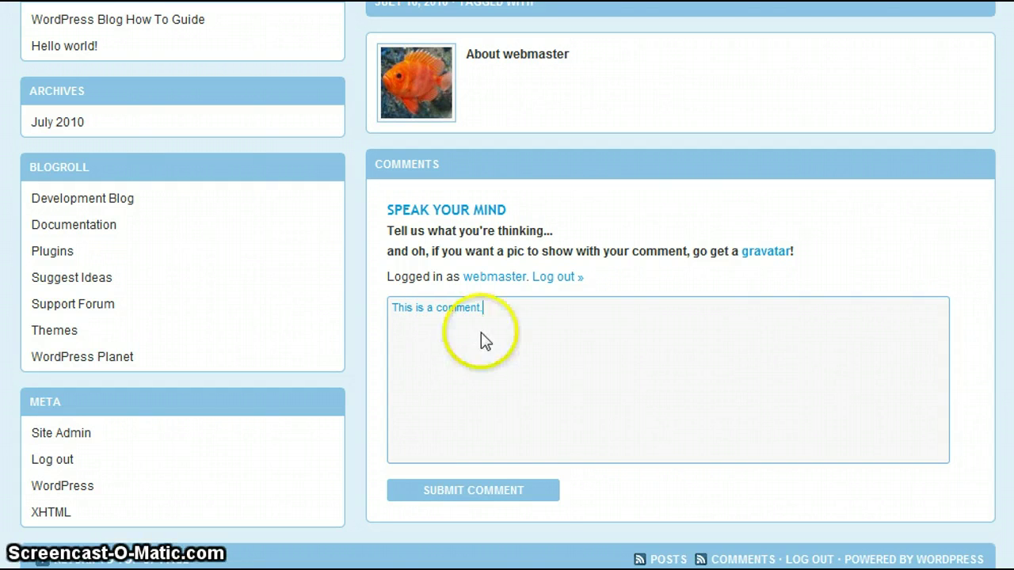
{"action": "left_click", "coordinate": [492, 495]}
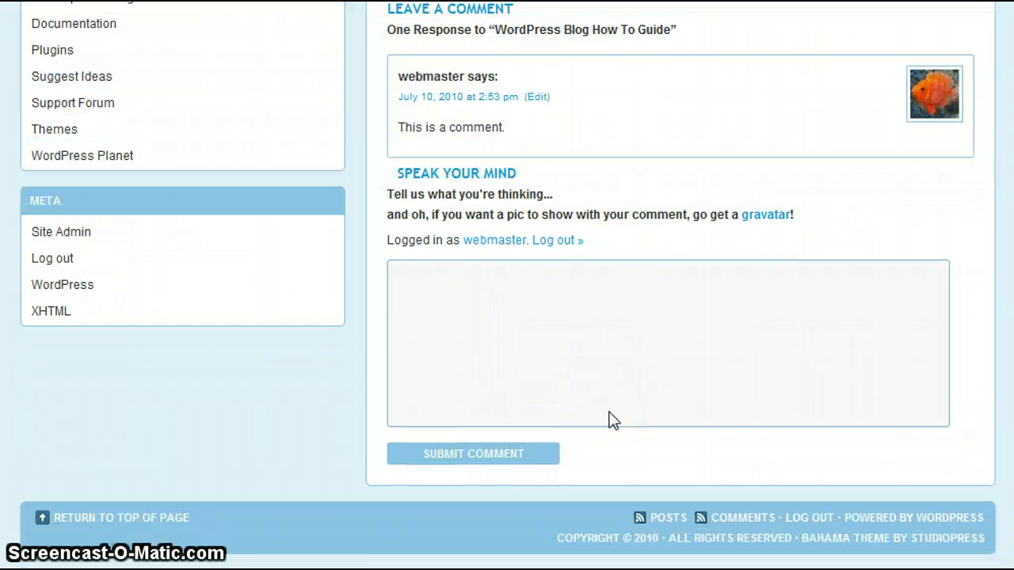
{"action": "scroll", "coordinate": [612, 420], "scroll_direction": "up", "scroll_amount": 3}
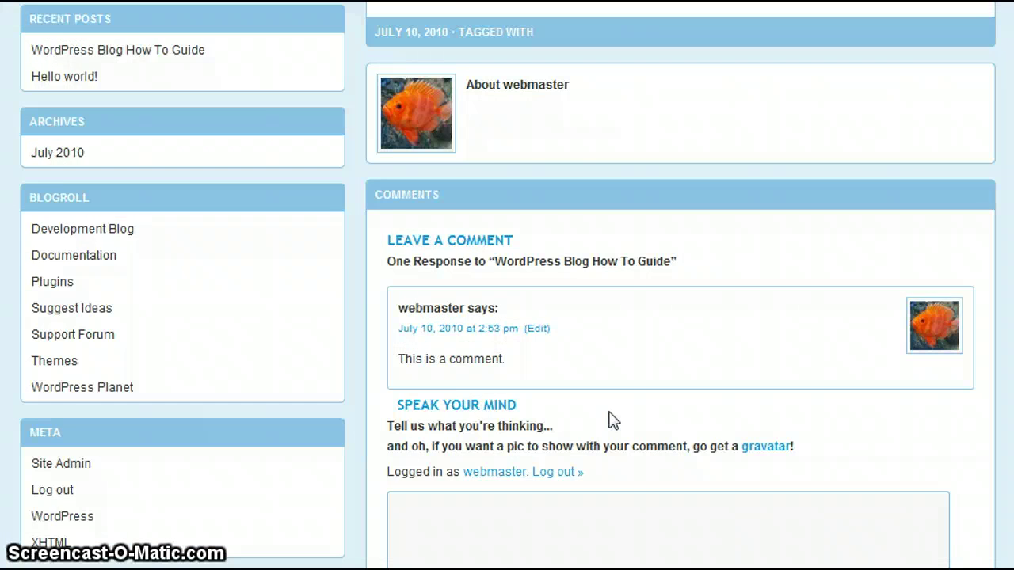
{"action": "scroll", "coordinate": [611, 419], "scroll_direction": "up", "scroll_amount": 5}
{"action": "scroll", "coordinate": [524, 293], "scroll_direction": "down", "scroll_amount": 4}
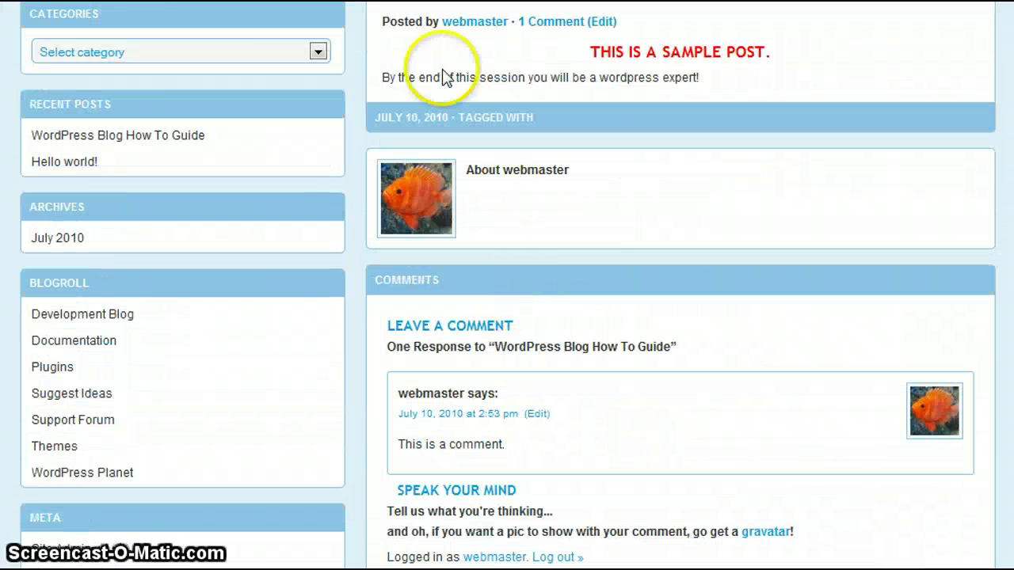